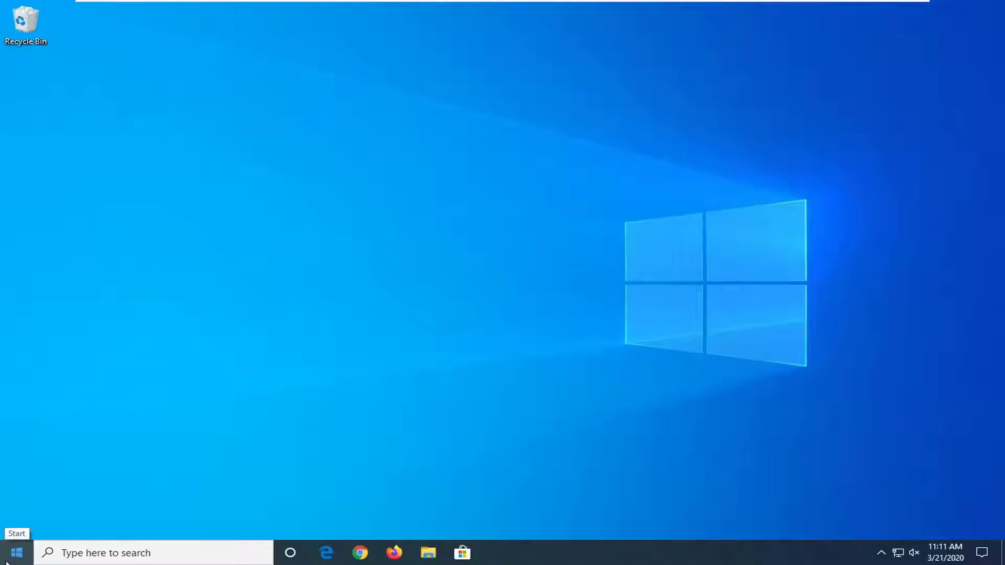
Search the Start menu for 'control panel' and open Control Panel.
click(9, 562)
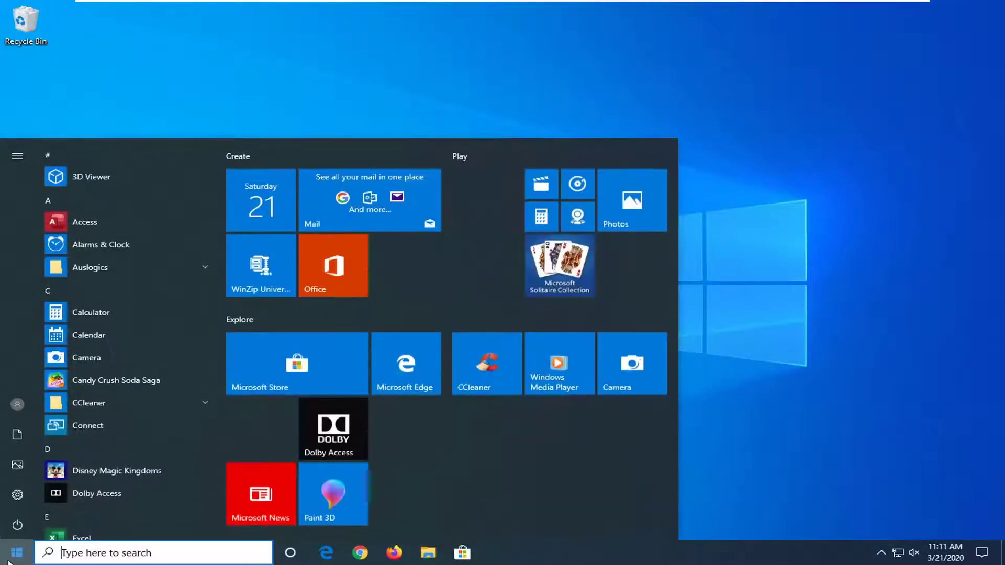
text(control ap)
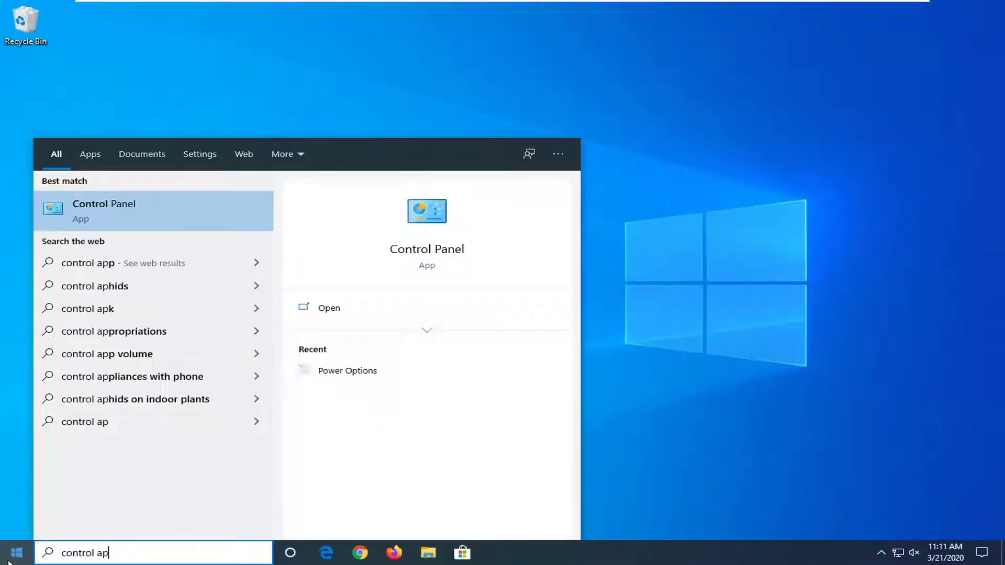
key(BackSpace)
key(BackSpace)
key(BackSpace)
text(panel)
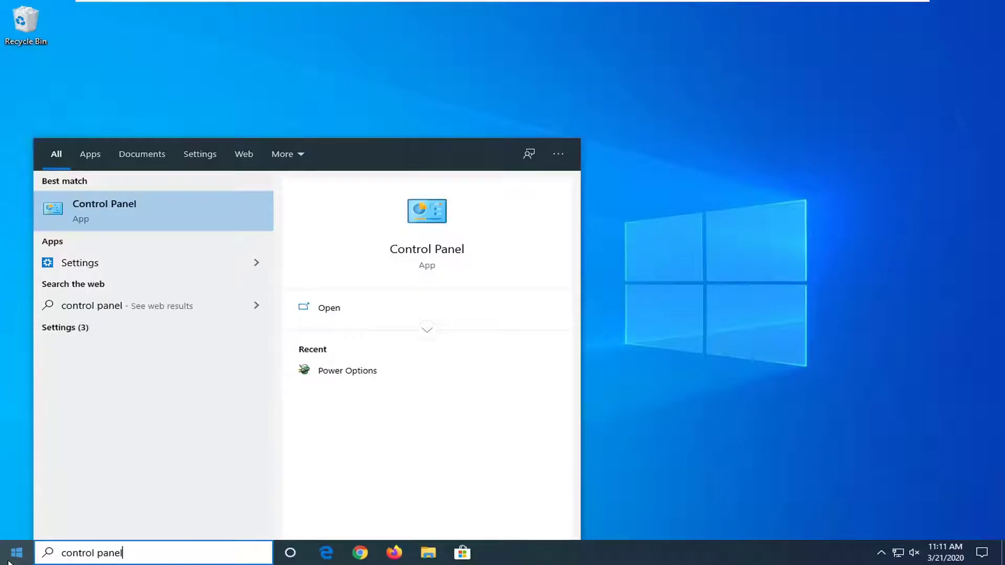
click(101, 211)
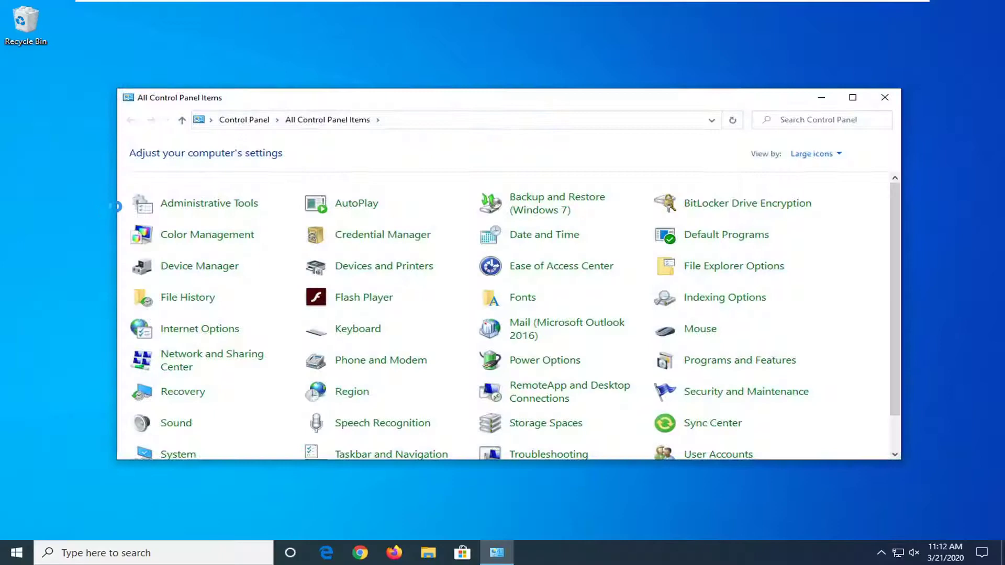
View items as large icons, create a desktop shortcut to Sound, and close Control Panel.
click(806, 153)
click(817, 187)
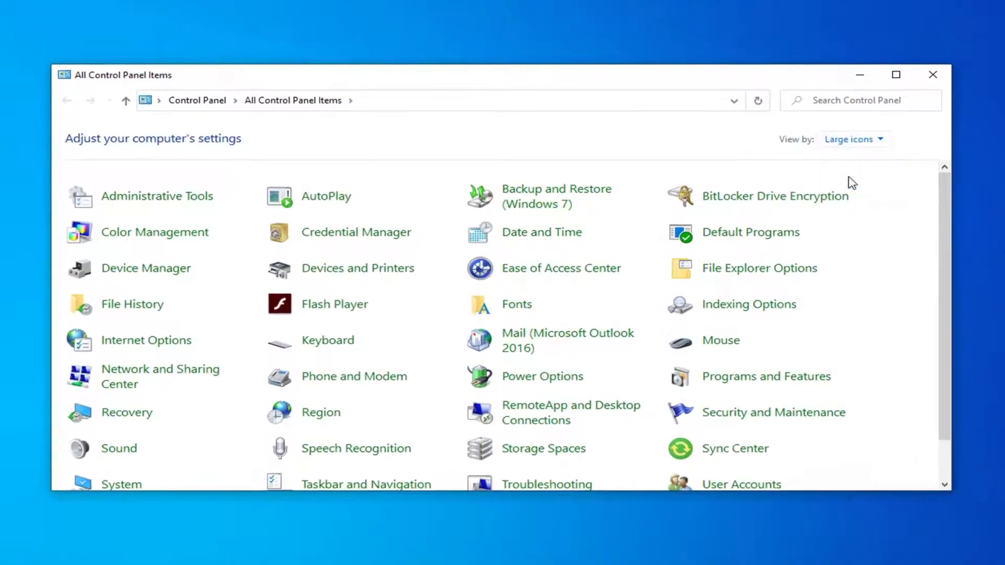
right_click(110, 454)
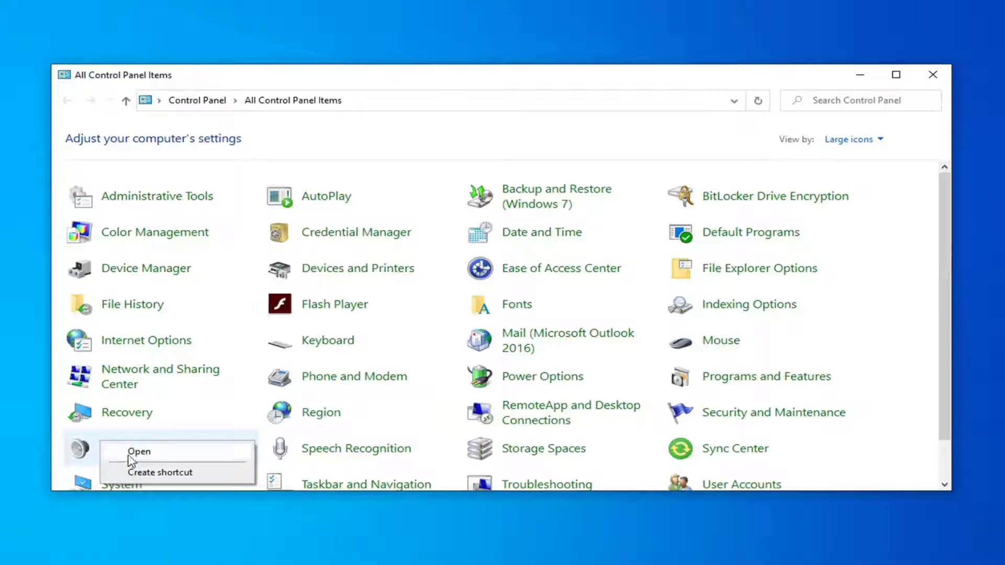
click(142, 473)
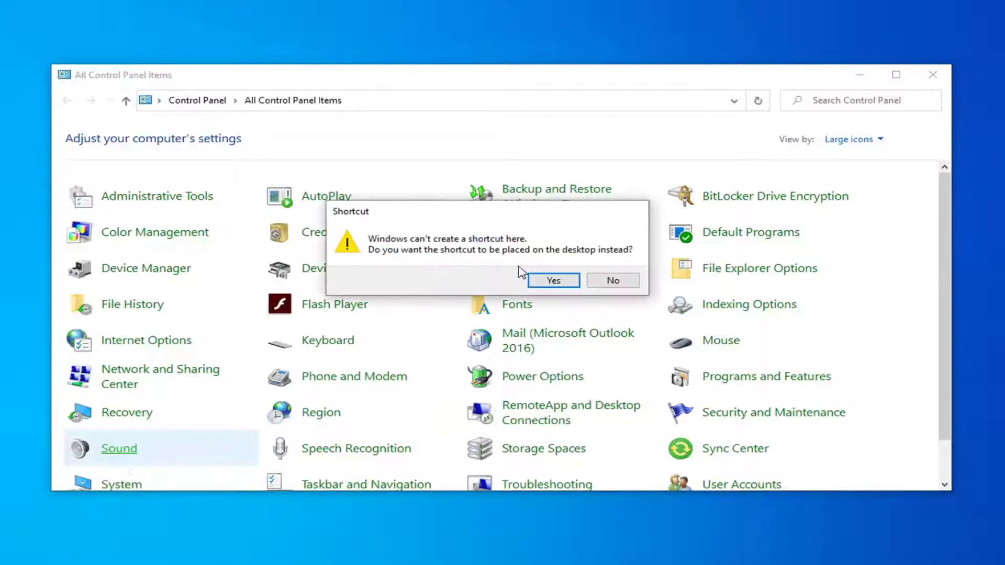
click(553, 280)
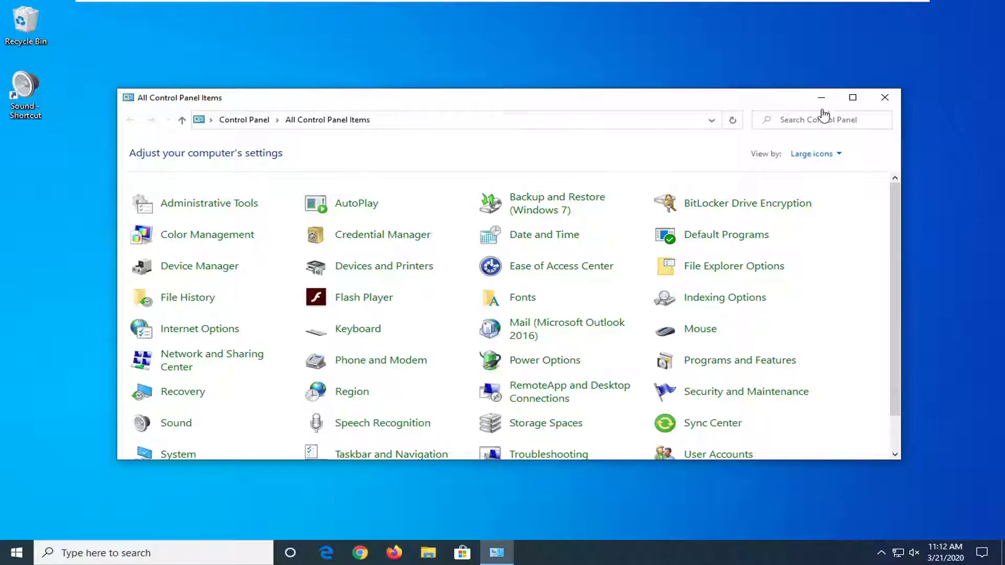
click(890, 102)
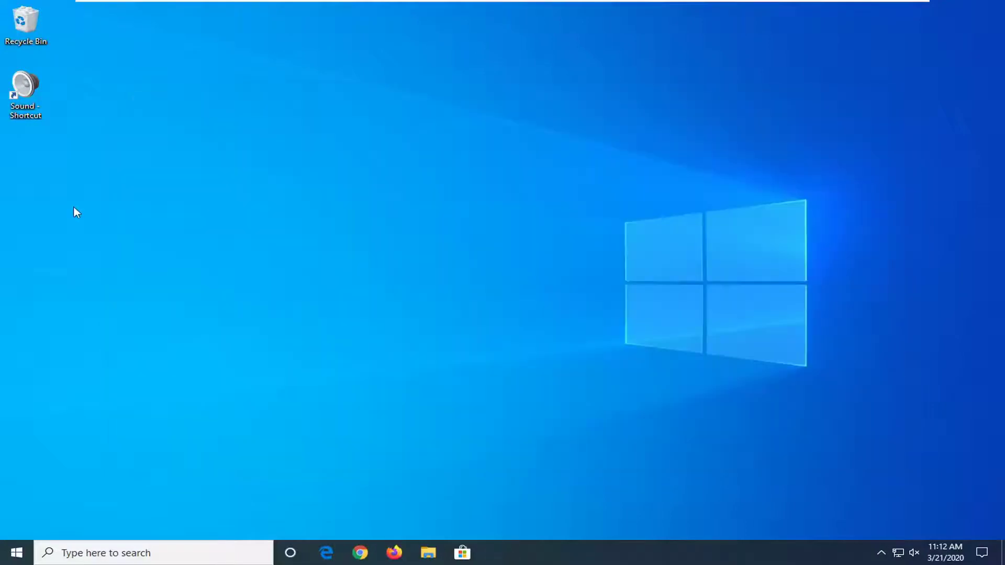
Open File Explorer and move the desktop Sound shortcut into the Documents folder.
click(429, 554)
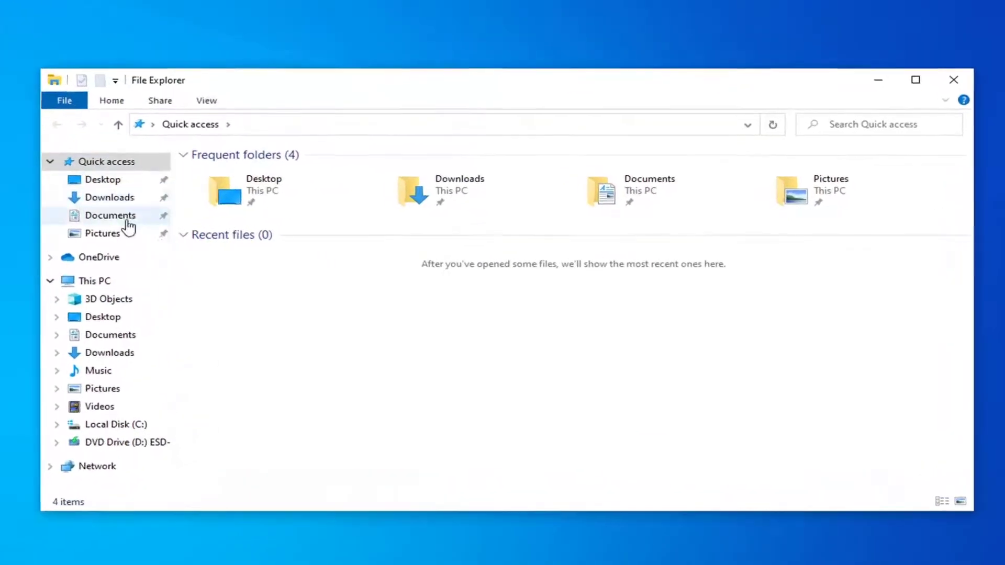
click(108, 219)
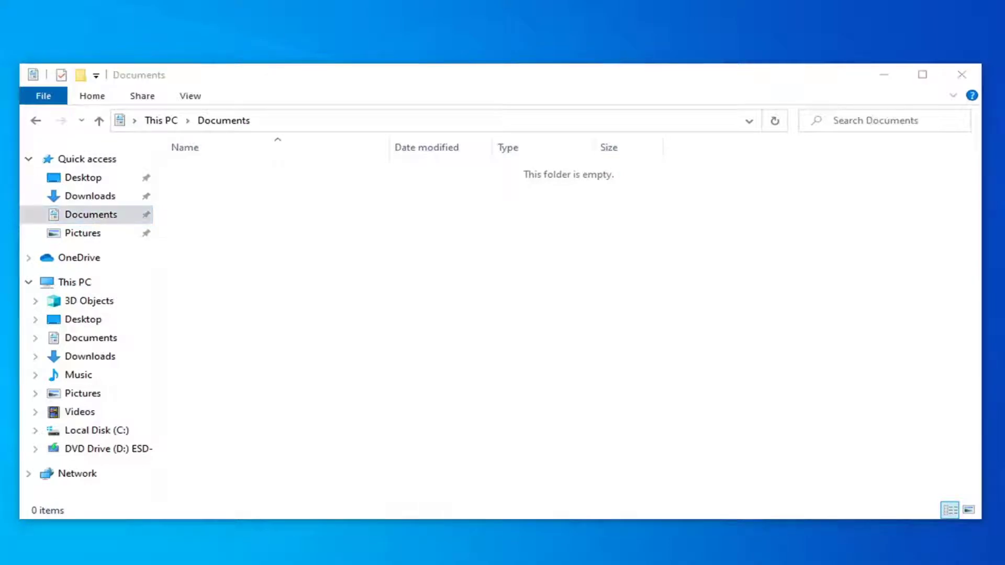
drag(20, 102, 413, 224)
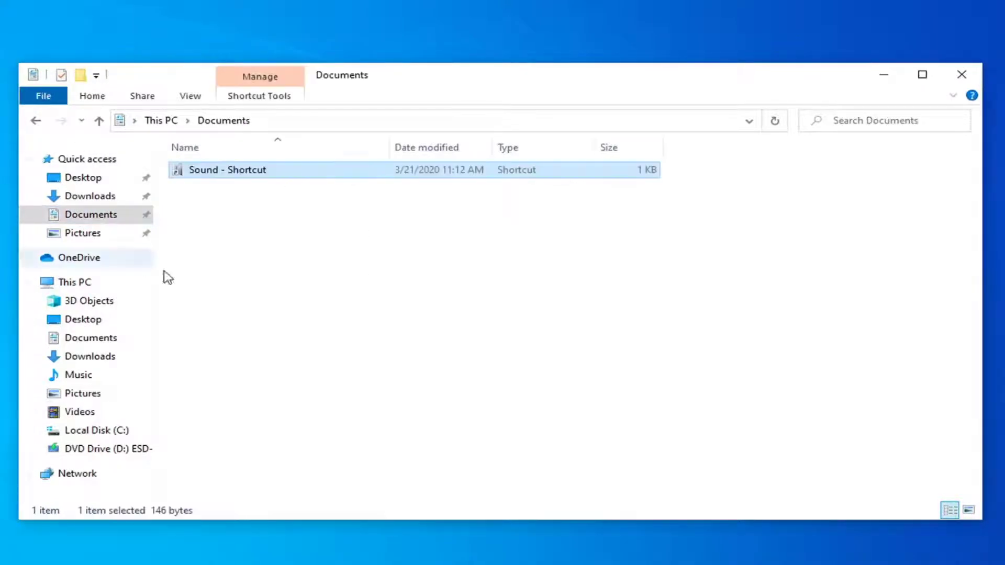
Copy the Sound - Shortcut file and bring up the Documents folder's context menu.
right_click(221, 171)
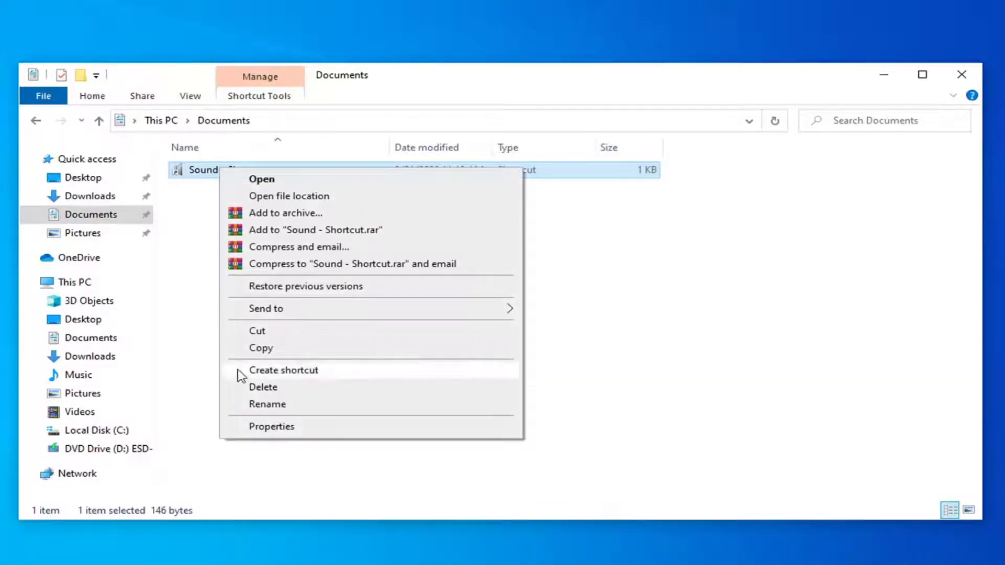
click(260, 349)
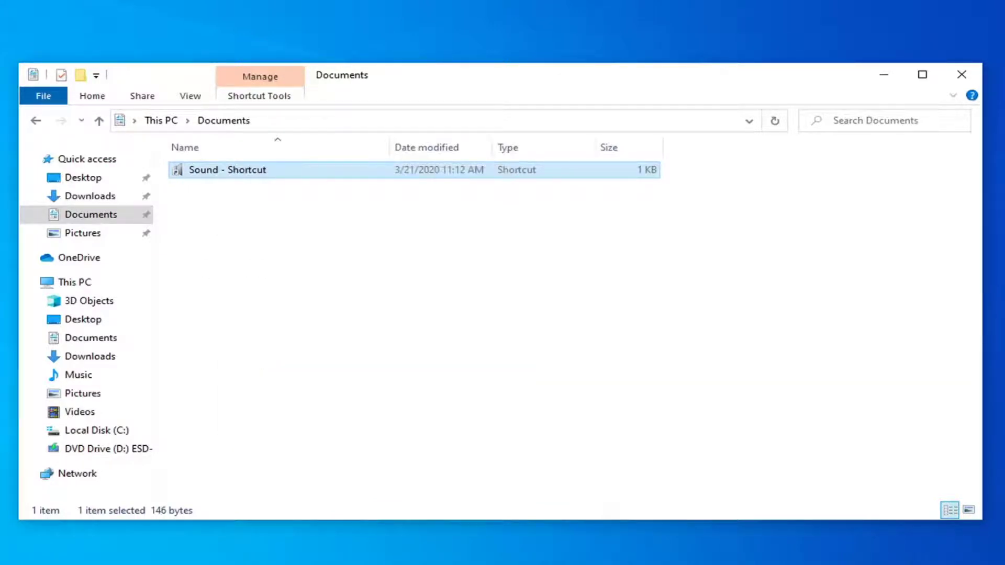
click(263, 218)
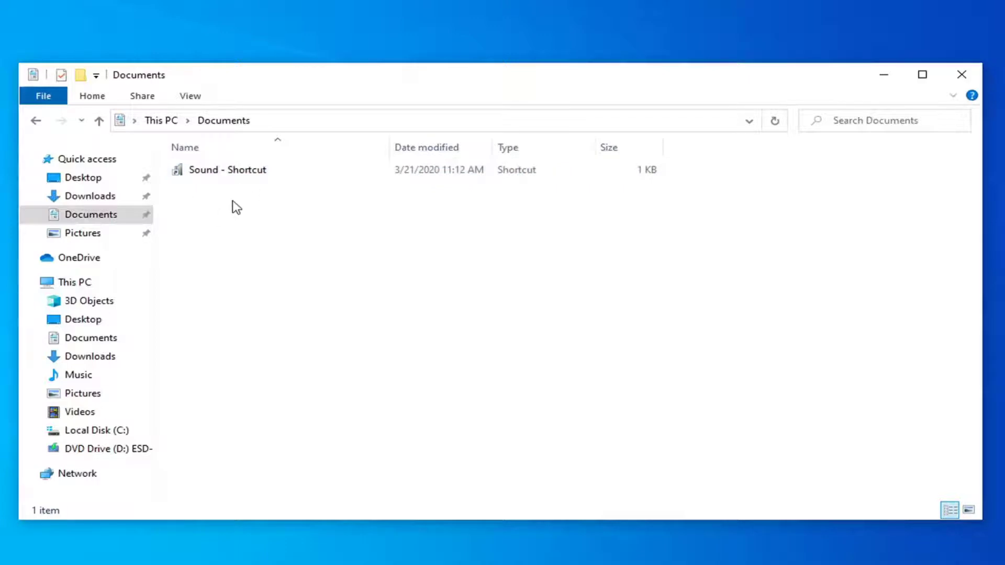
right_click(233, 203)
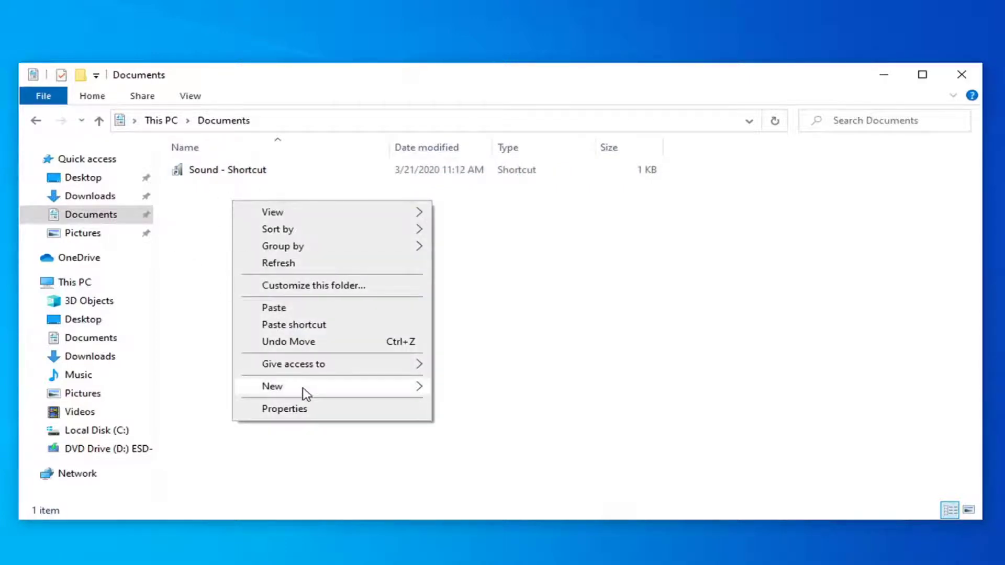
Start a new shortcut in Documents and paste the copied Sound - Shortcut path as its location.
mouse_move(330, 391)
click(492, 408)
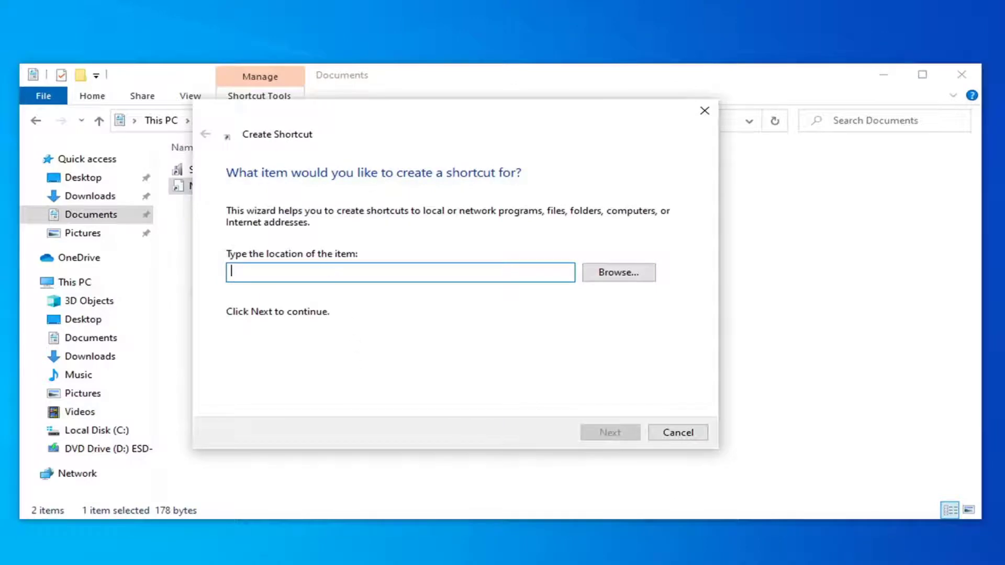
key(ctrl+v)
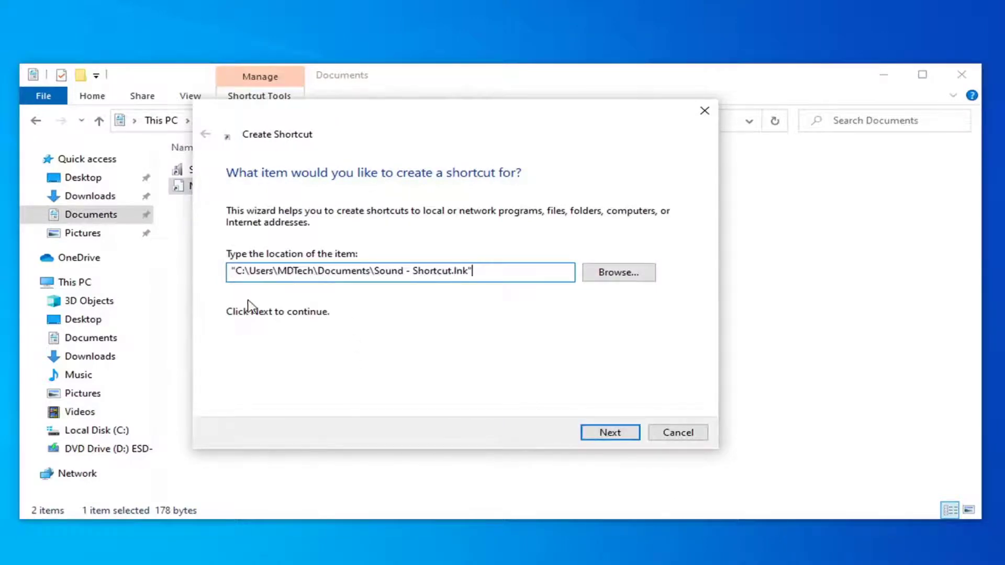
right_click(539, 273)
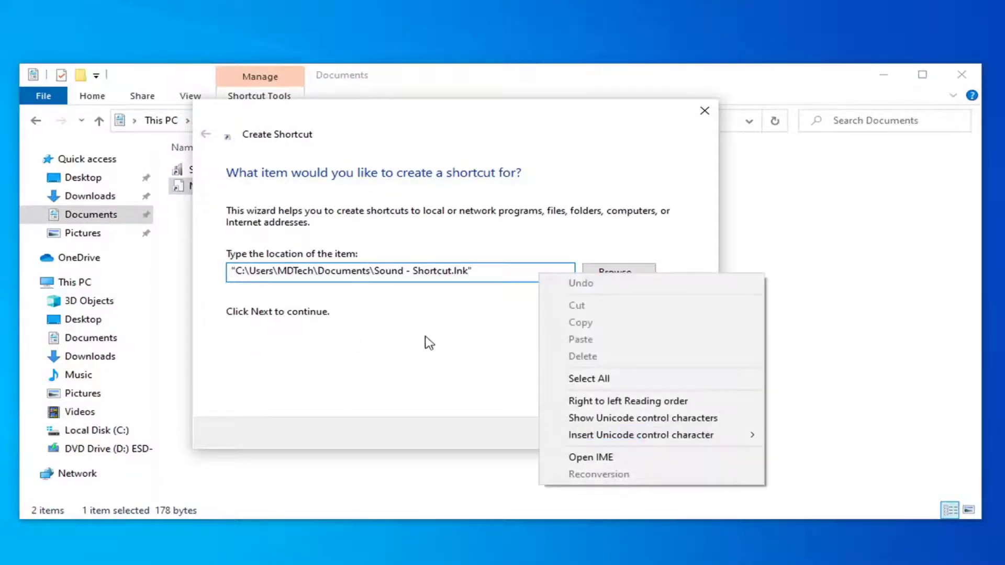
key(Escape)
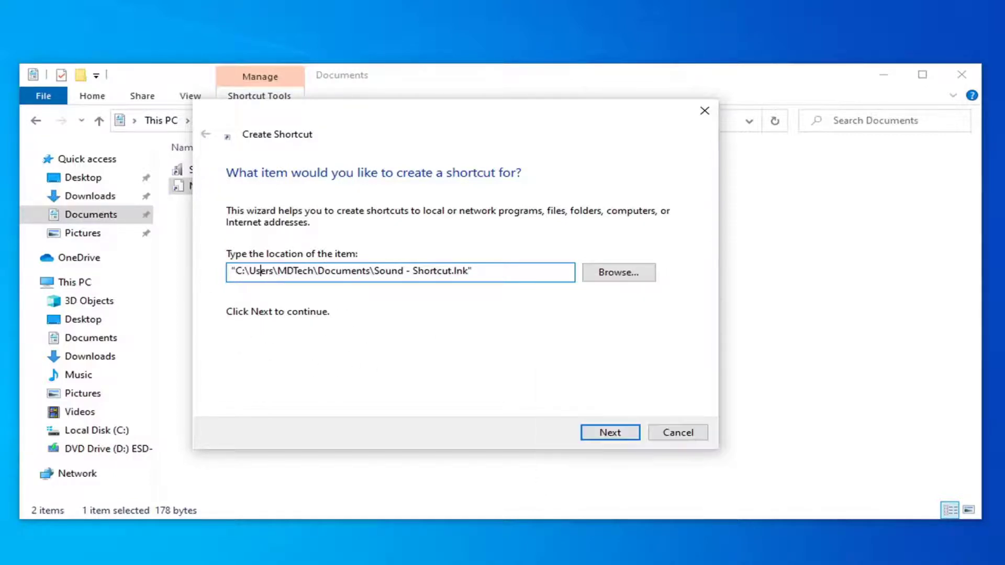
Prefix the location with 'explorer' and begin naming the new shortcut Sound.
key(ctrl+a)
click(235, 271)
key(ctrl+a)
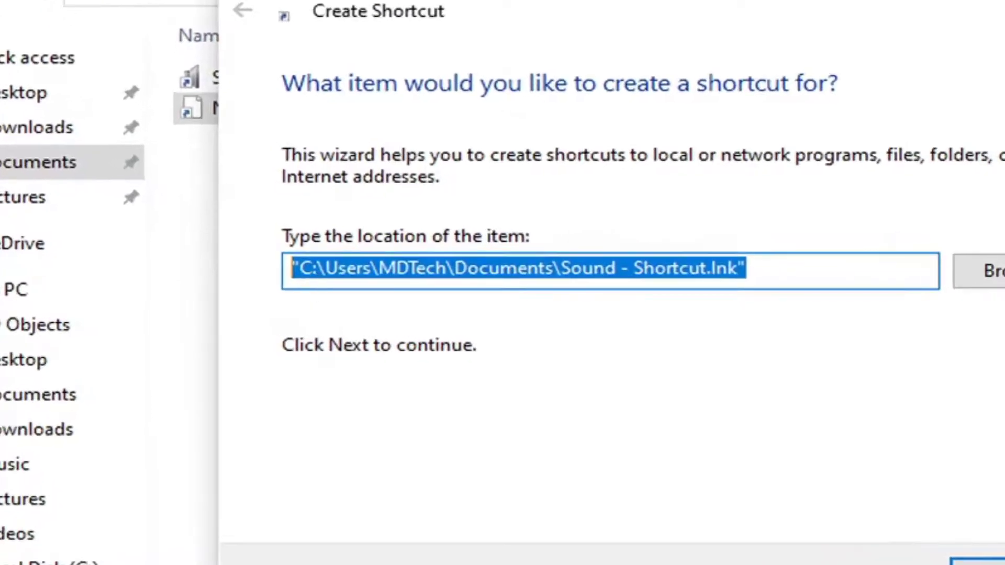
click(231, 272)
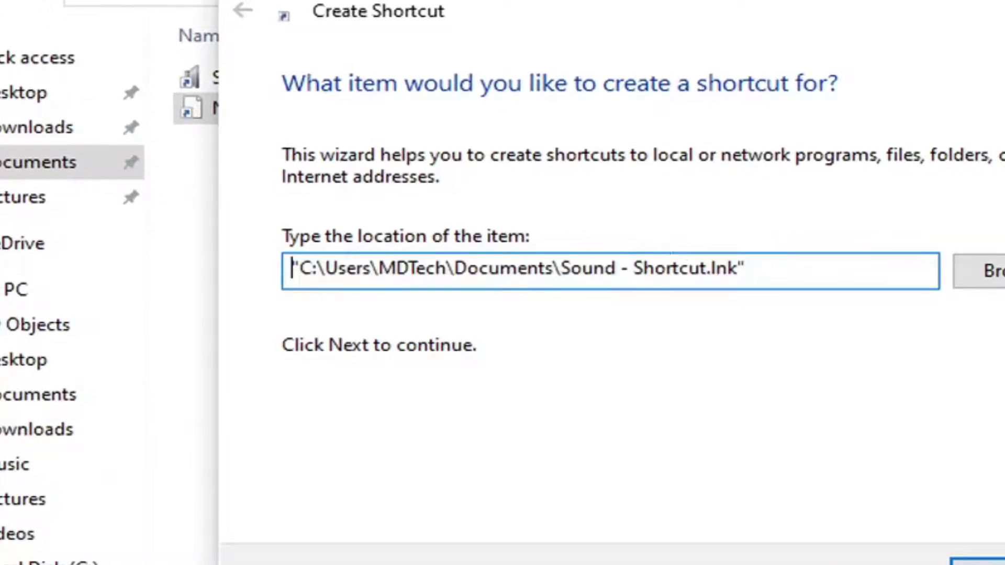
text(explorer)
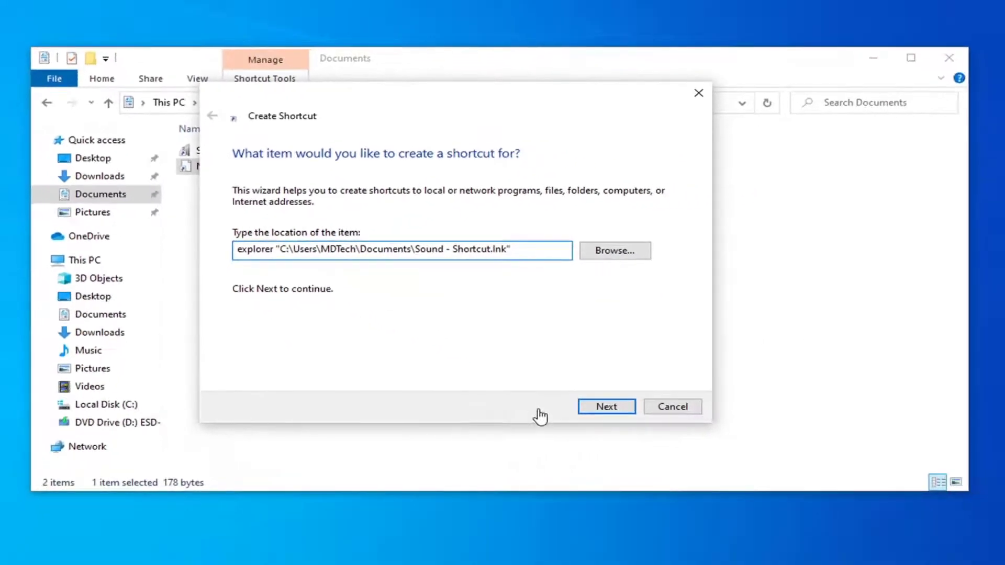
click(601, 408)
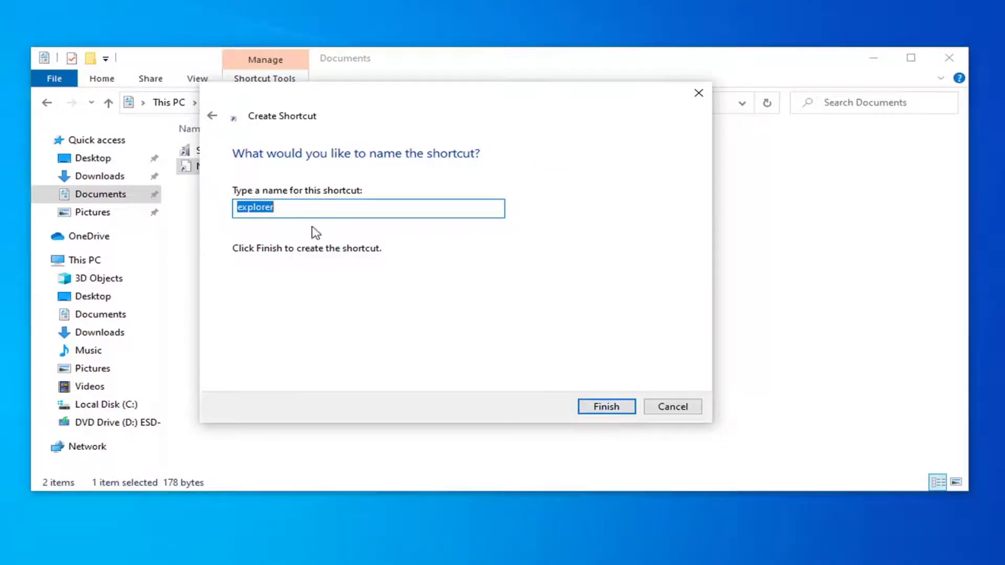
text(Sound)
Finish creating the Sound shortcut and open its Properties.
click(605, 406)
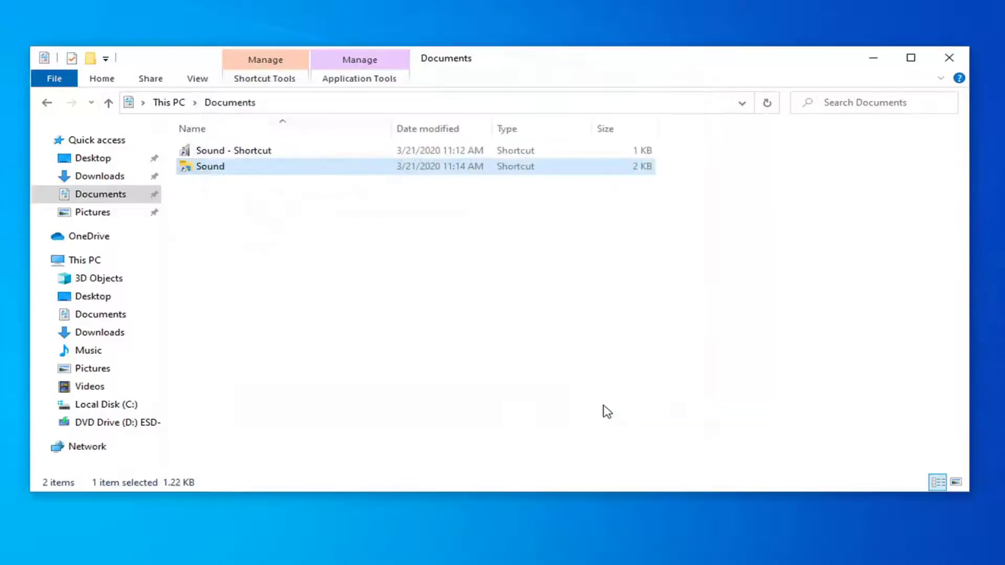
click(216, 168)
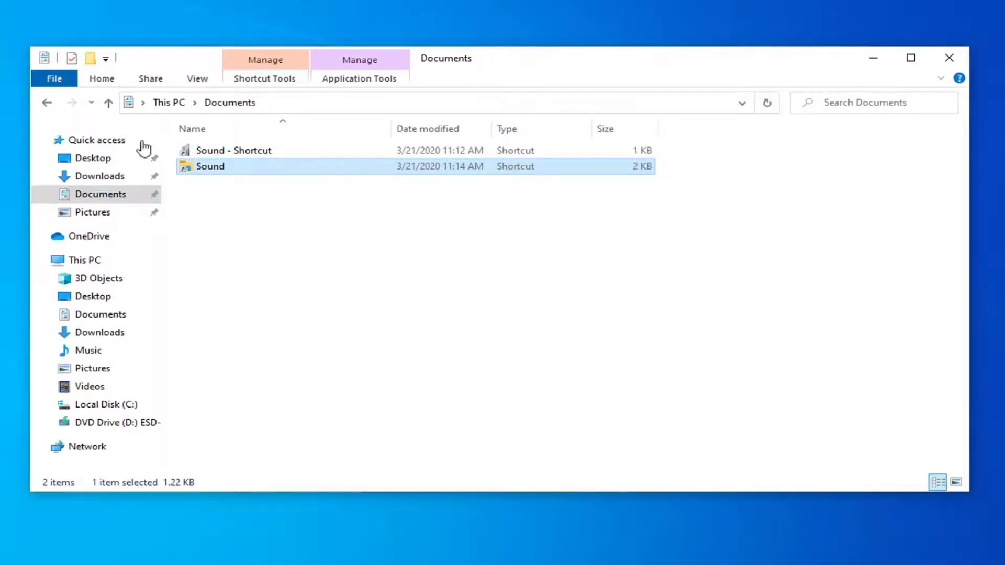
right_click(208, 169)
click(256, 487)
Change the shortcut's icon to the speaker icon from System32\mmsys.cpl.
click(375, 430)
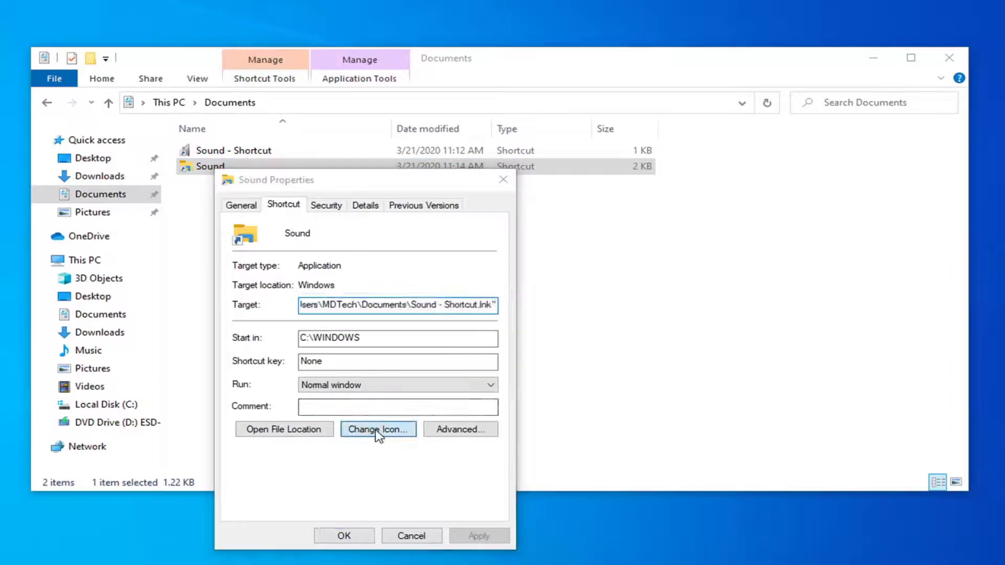
drag(337, 292, 487, 314)
key(BackSpace)
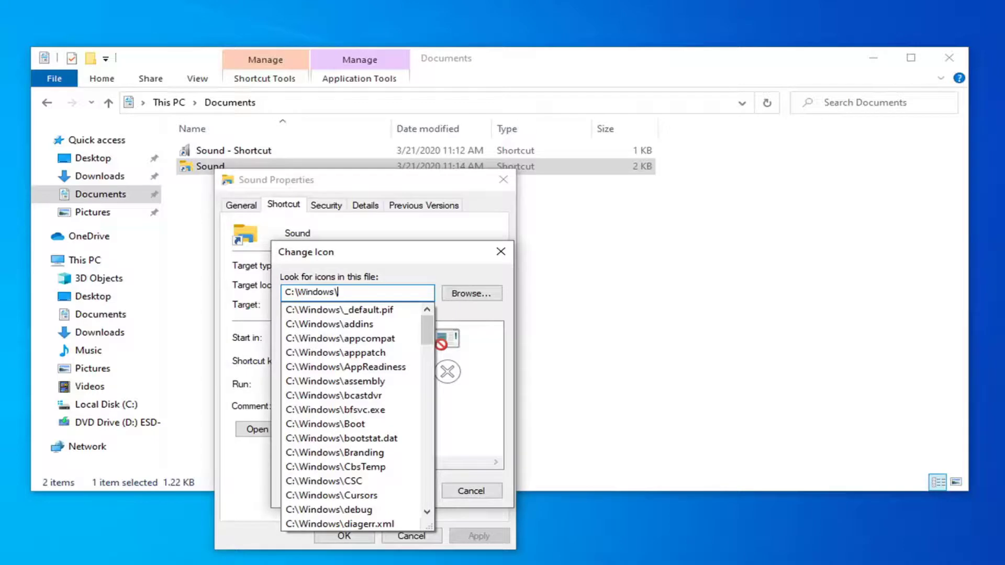
text(System32)
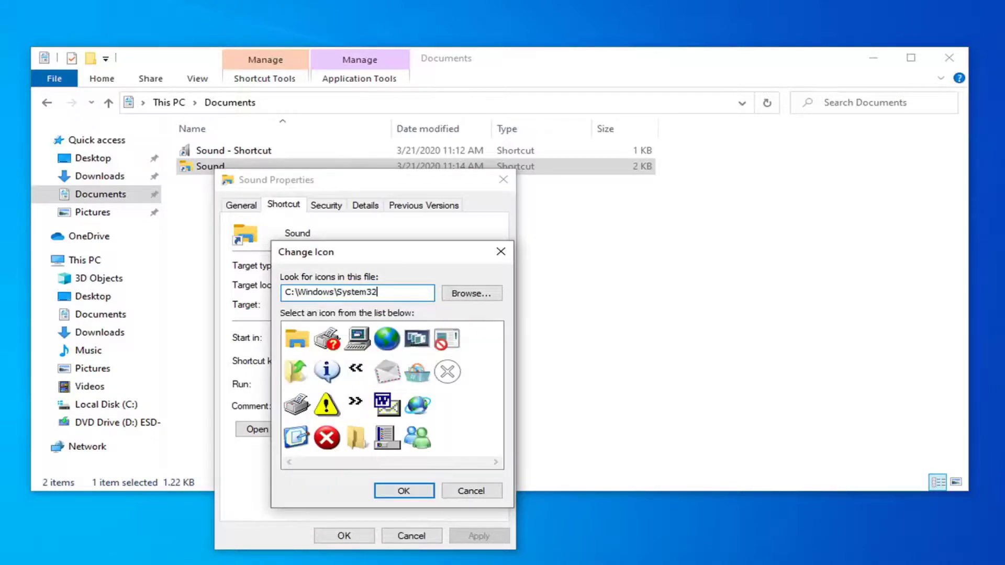
text(\)
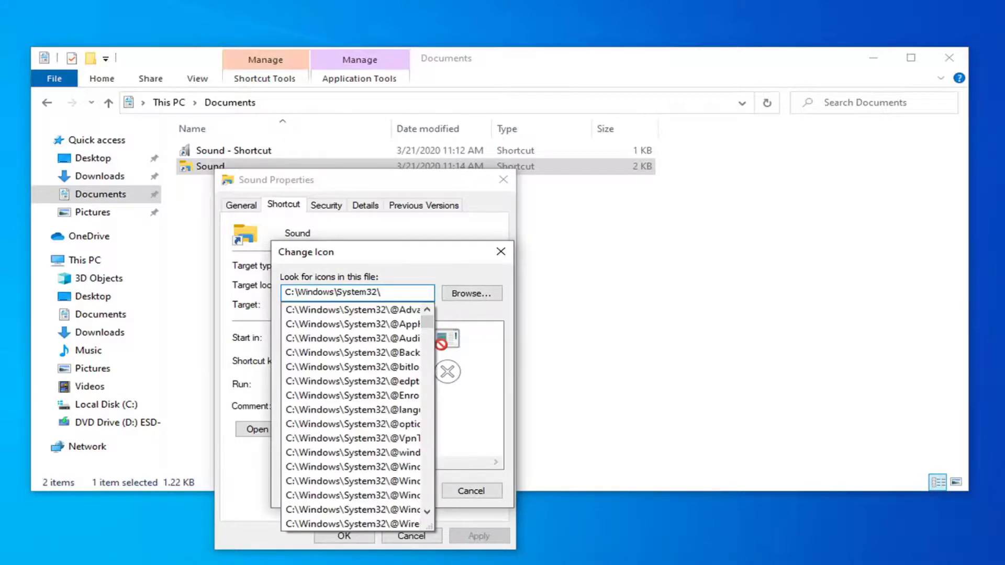
text(mm)
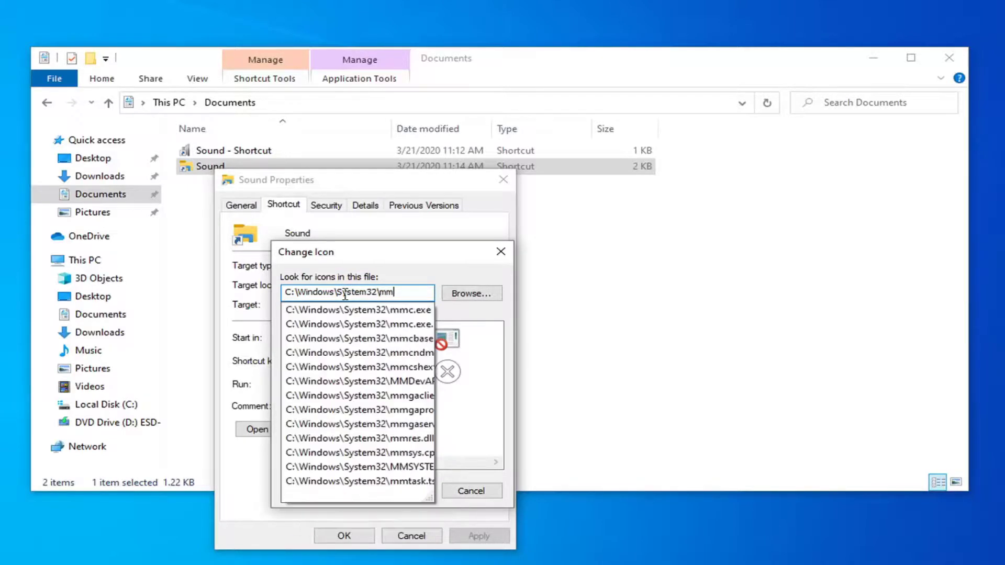
text(sys.c)
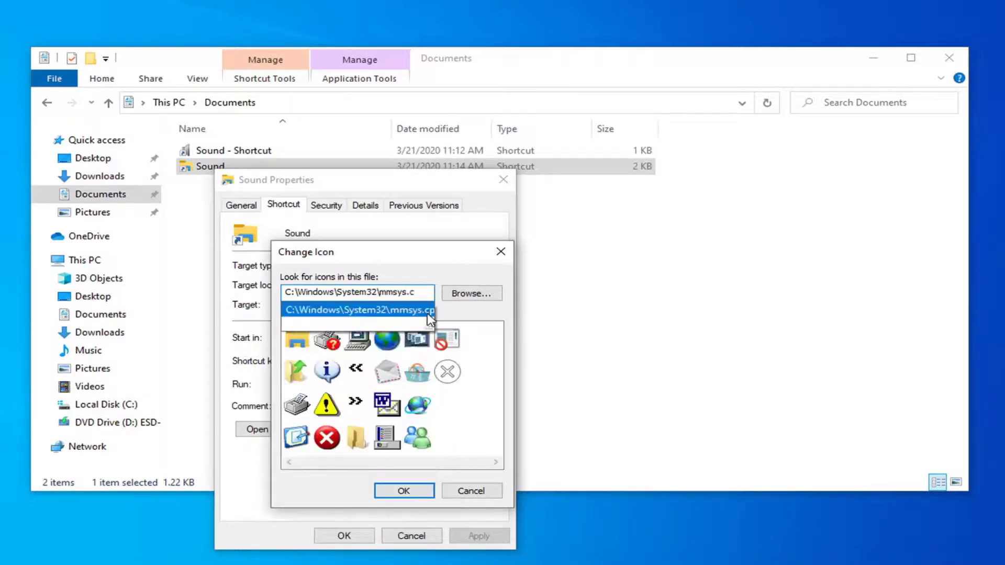
text(pl)
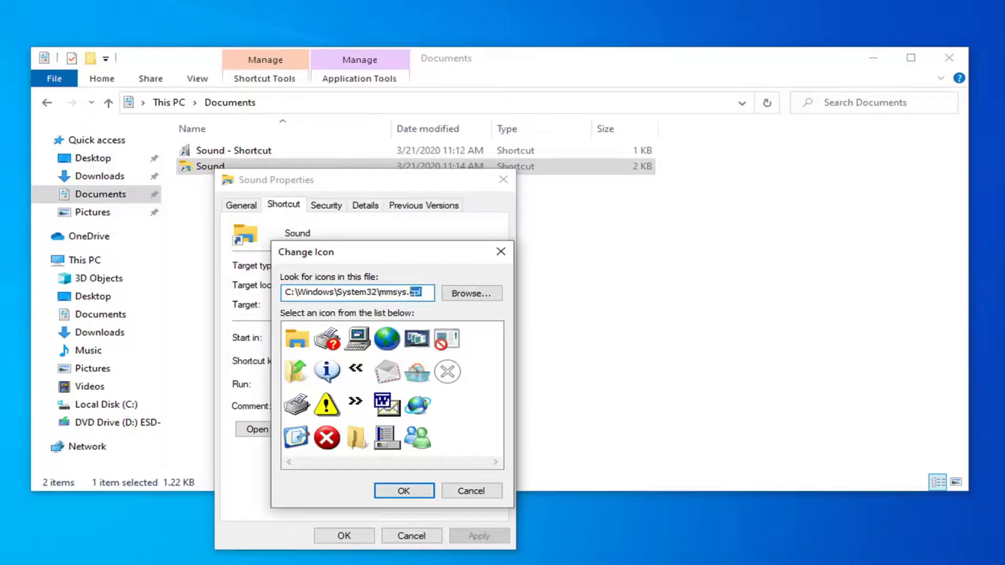
click(368, 292)
key(Return)
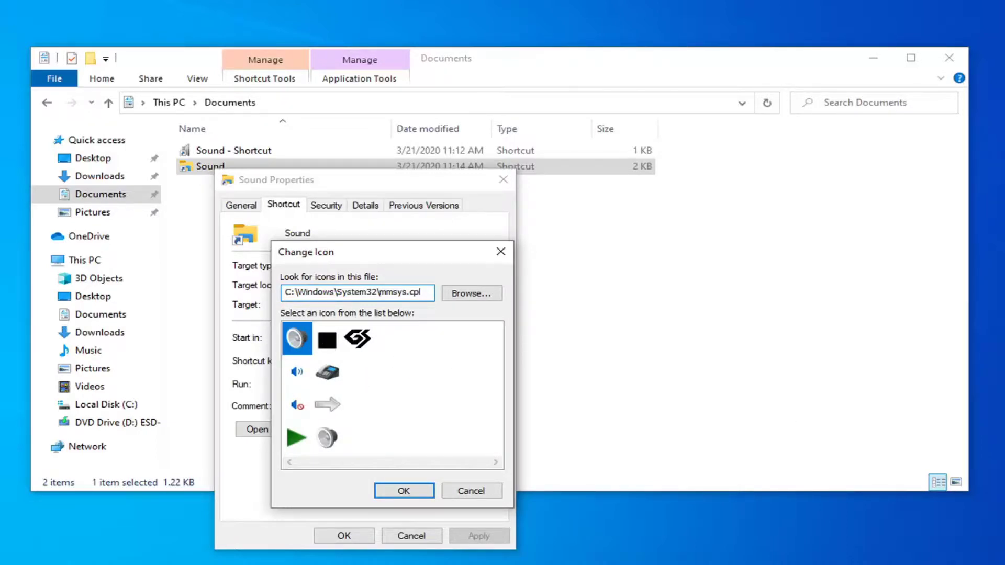
click(405, 492)
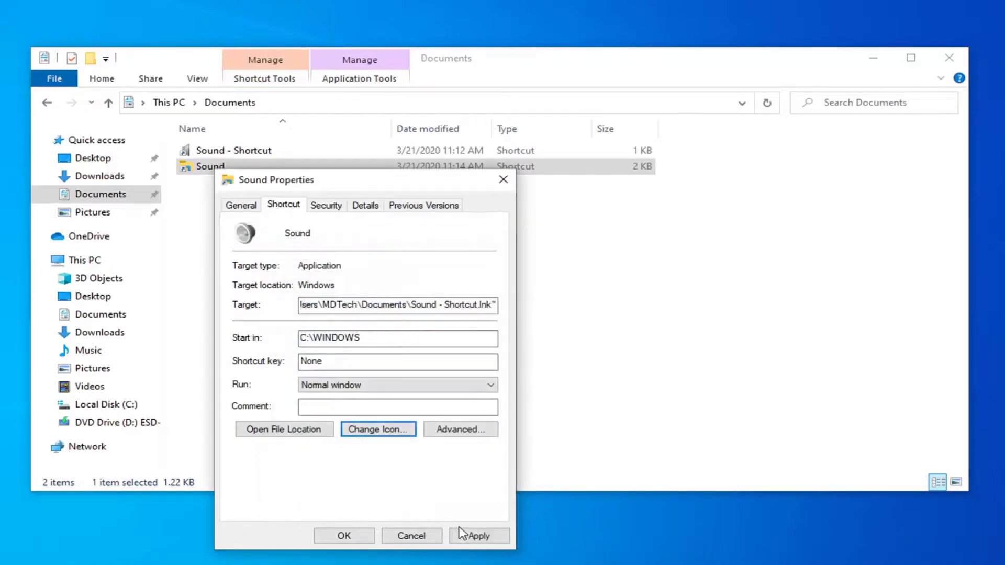
Apply the speaker icon and pin the Sound shortcut to the taskbar.
click(463, 535)
click(340, 535)
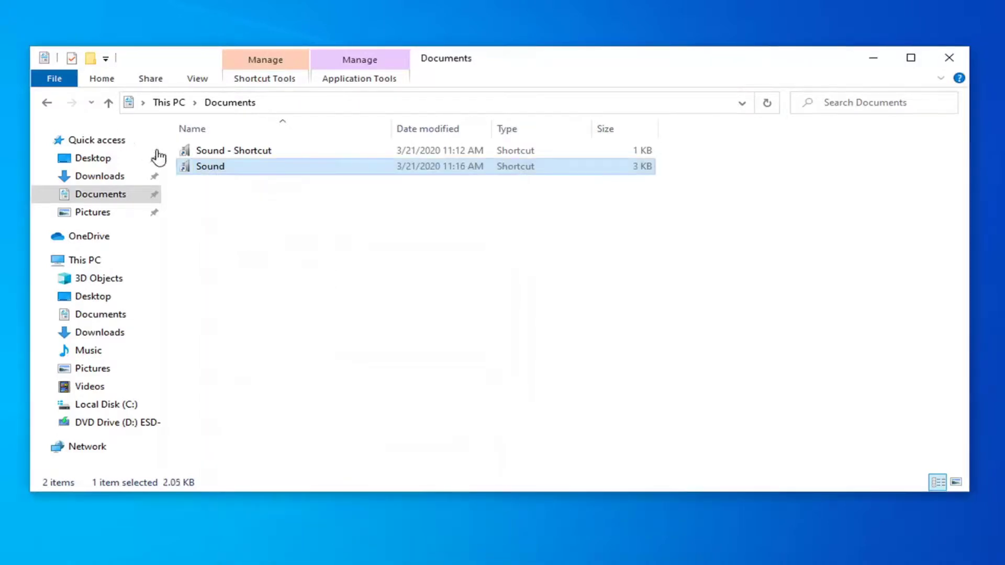
click(208, 171)
click(247, 173)
drag(198, 168, 304, 253)
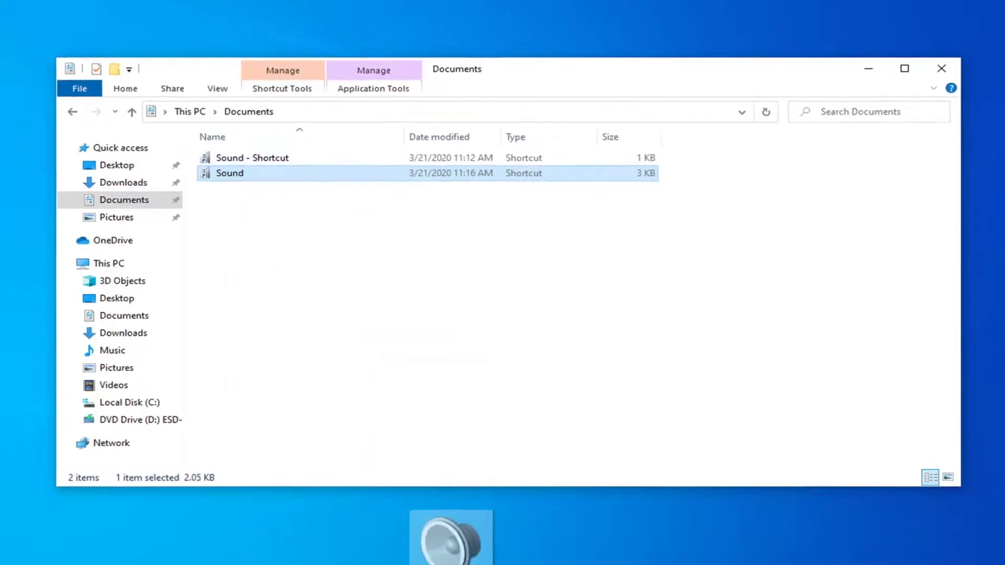
drag(461, 564, 513, 554)
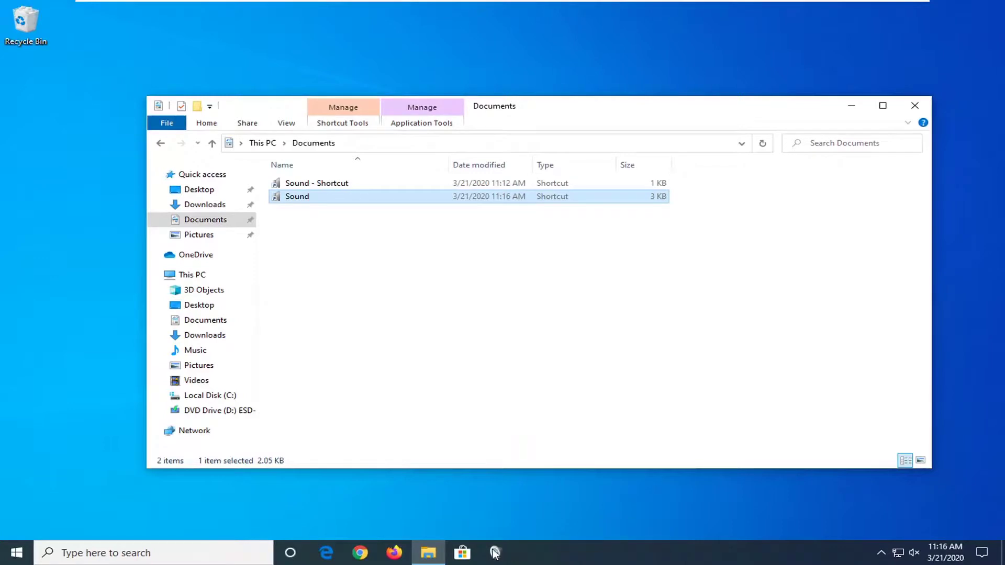
Launch the pinned shortcut to confirm the Sound dialog opens, then close it.
click(494, 554)
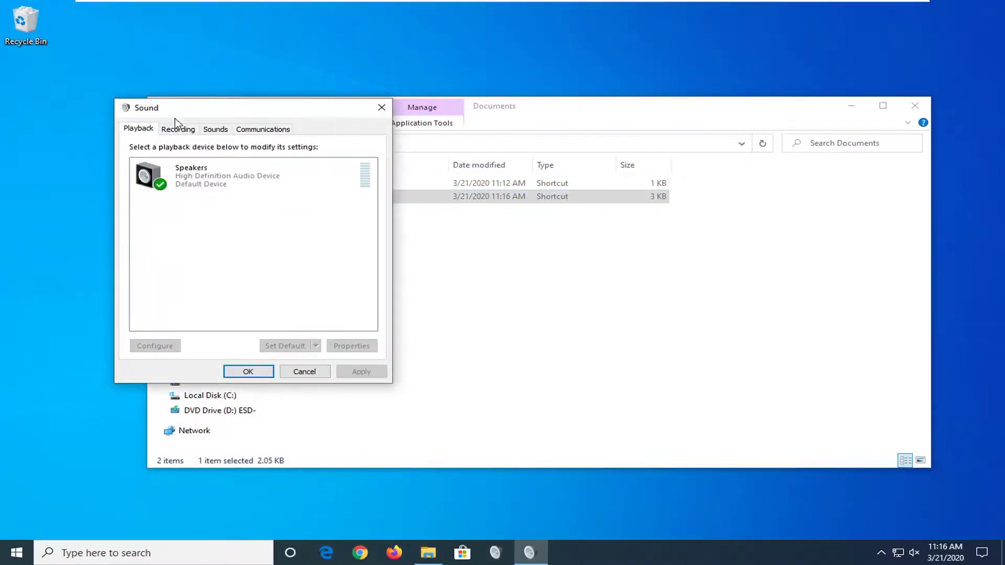
drag(144, 109, 432, 120)
click(659, 114)
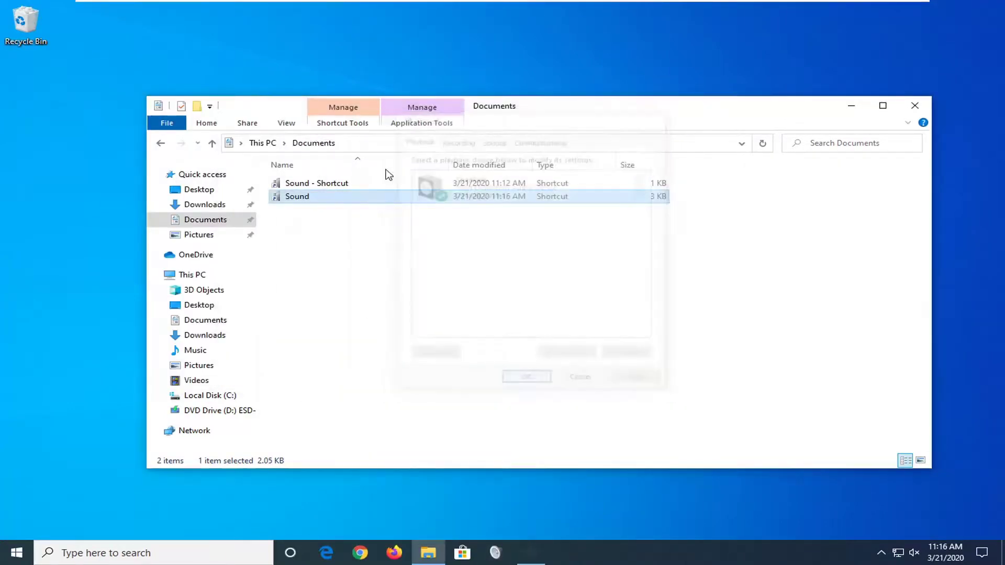
Try pinning the Sound - Shortcut file to the taskbar too, then close the Documents window.
click(291, 185)
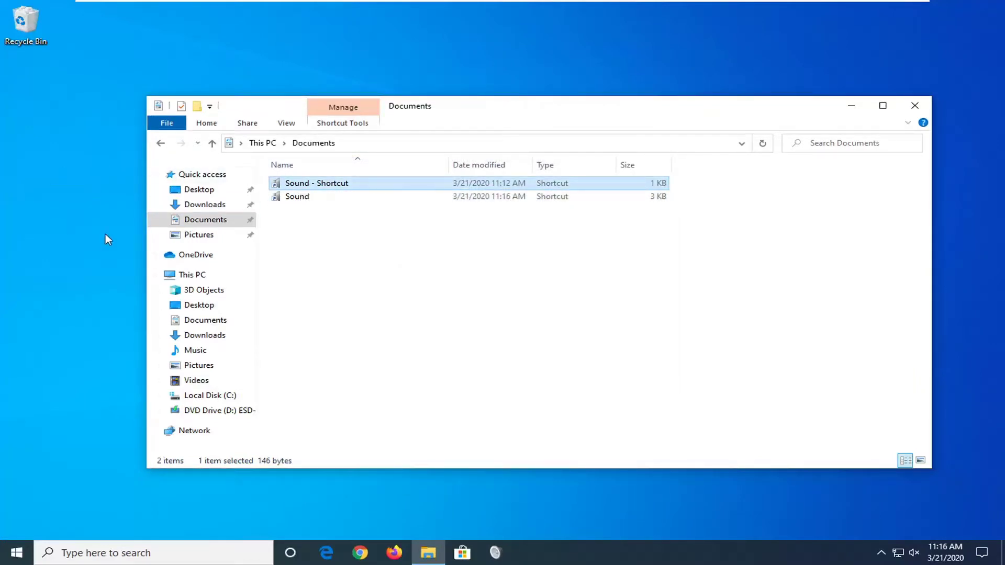
drag(314, 183, 542, 559)
click(916, 105)
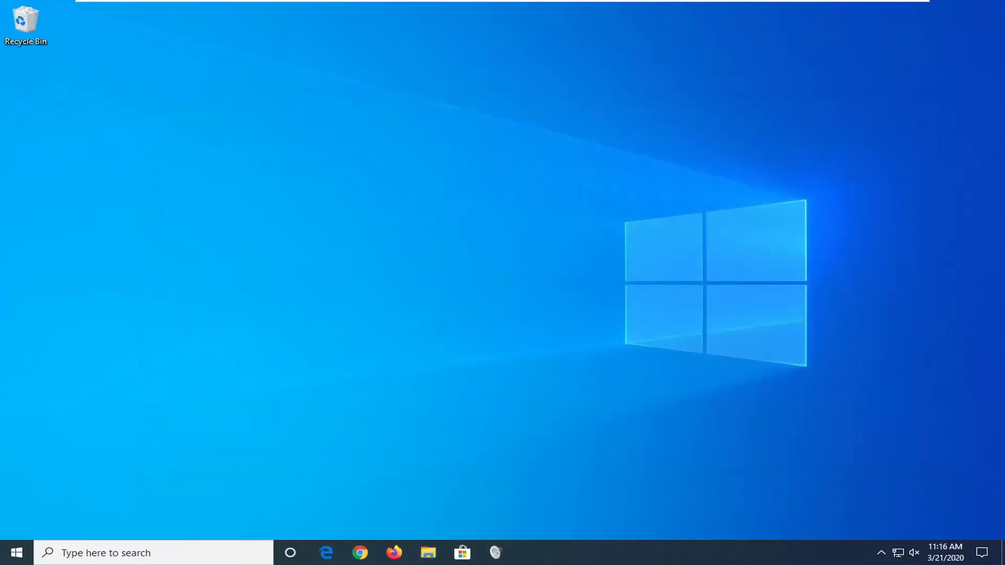